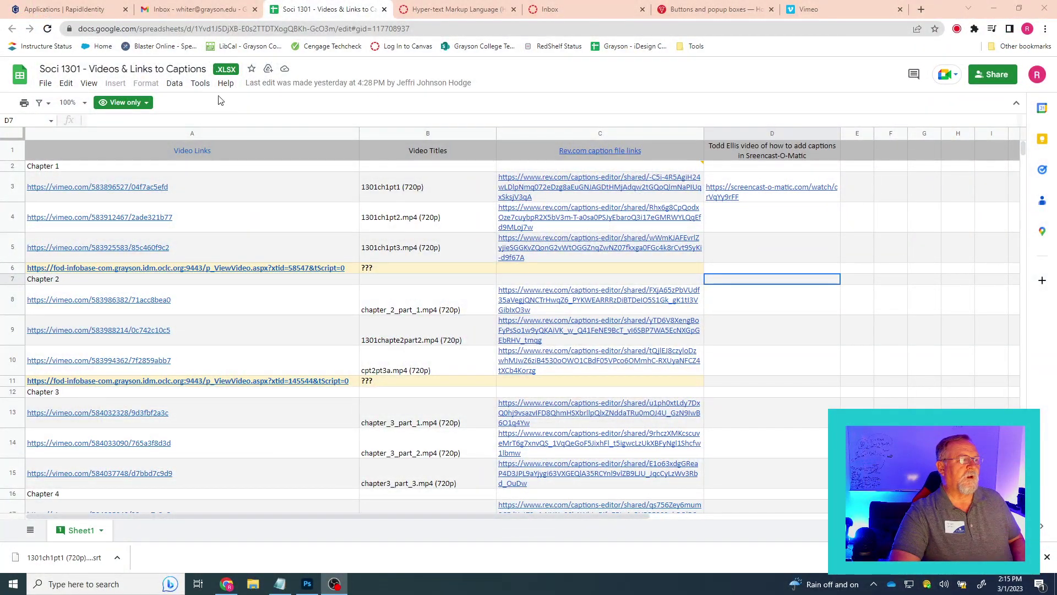
Follow the rev.com caption link in cell C3 from its link preview chip.
mouse_move(573, 185)
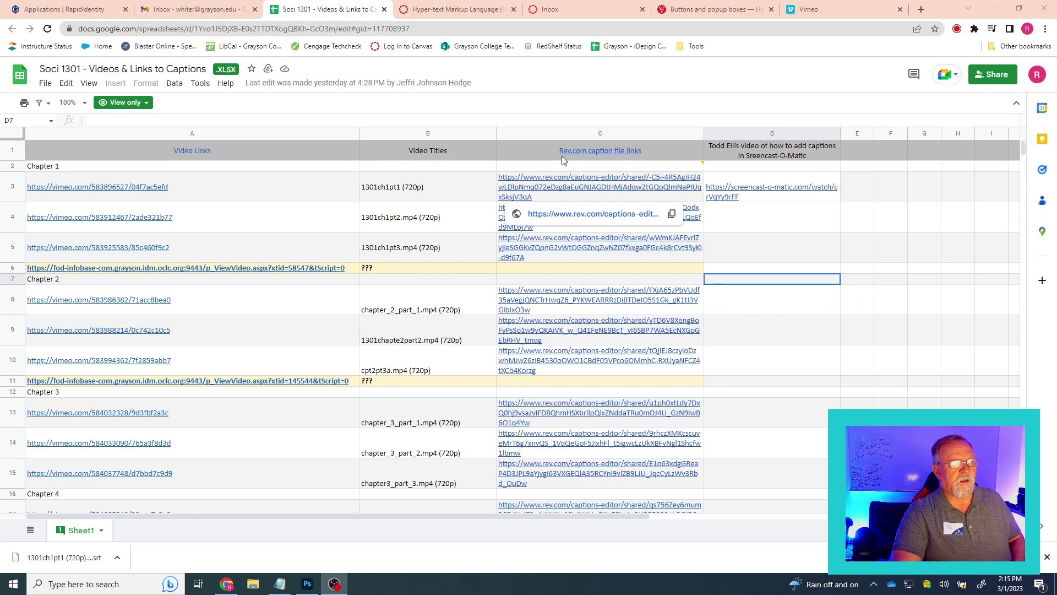
mouse_move(609, 153)
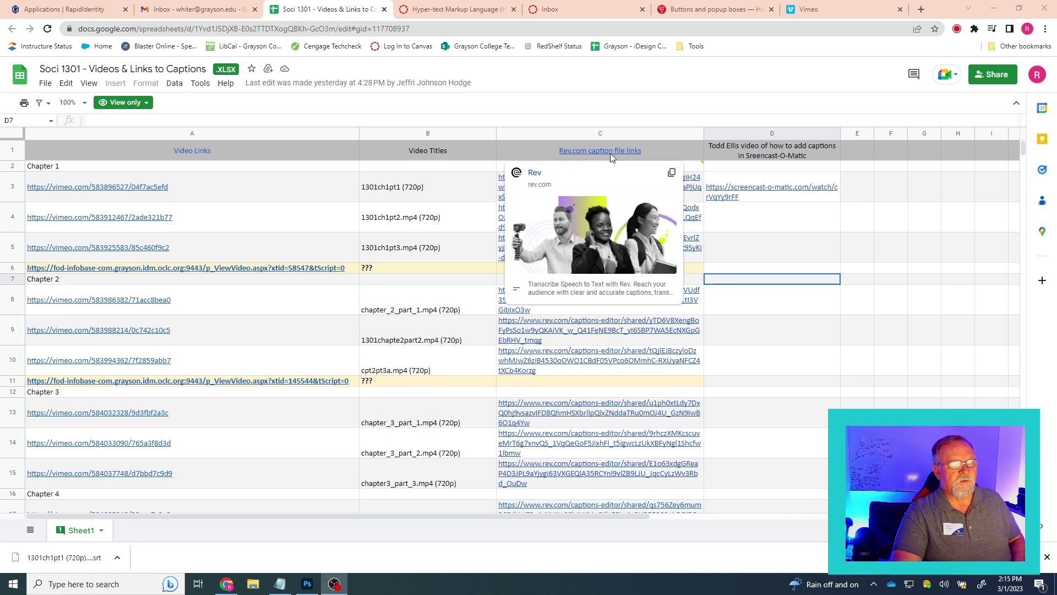
mouse_move(671, 189)
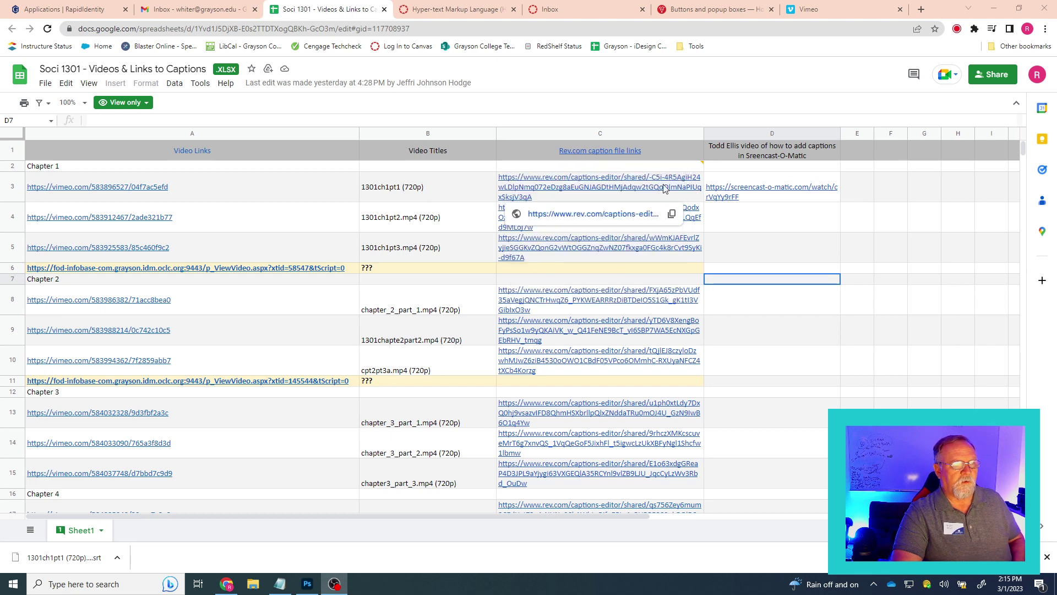
left_click(594, 214)
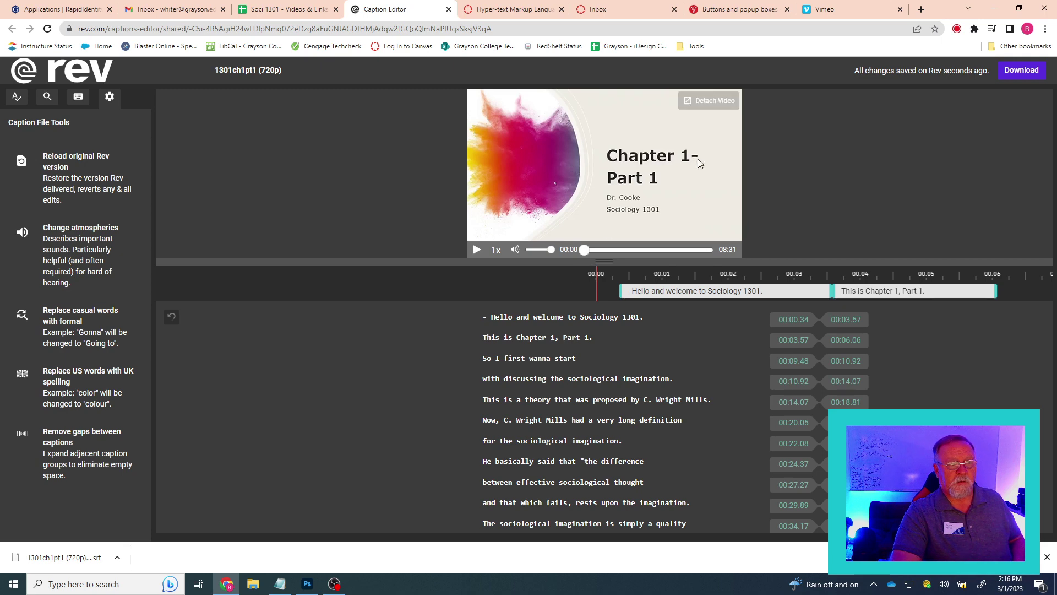
Download the 1301ch1pt1 captions from Rev's Caption Editor in .srt format.
left_click(1023, 72)
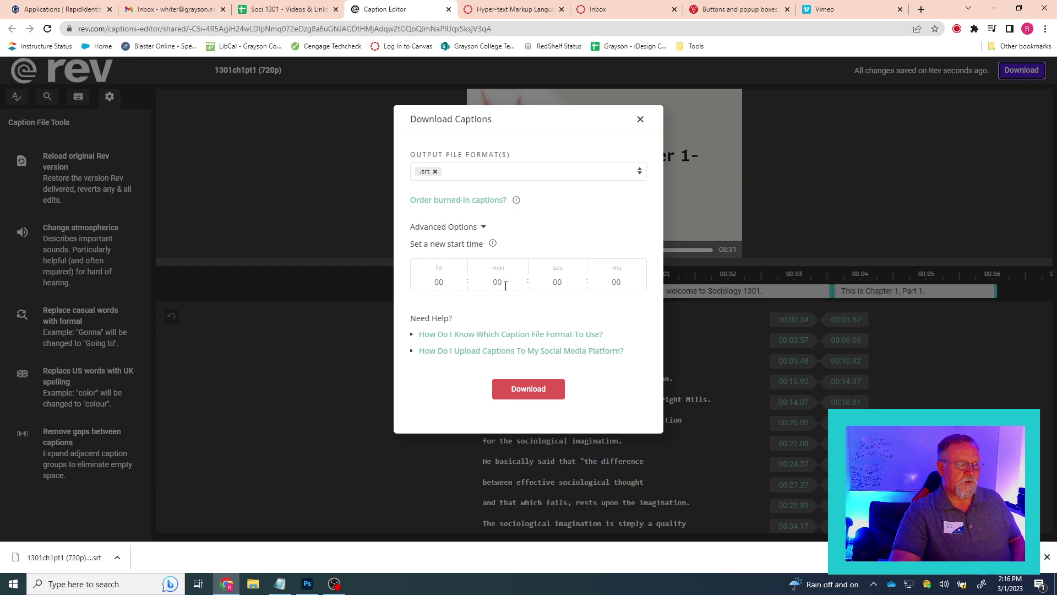
left_click(529, 393)
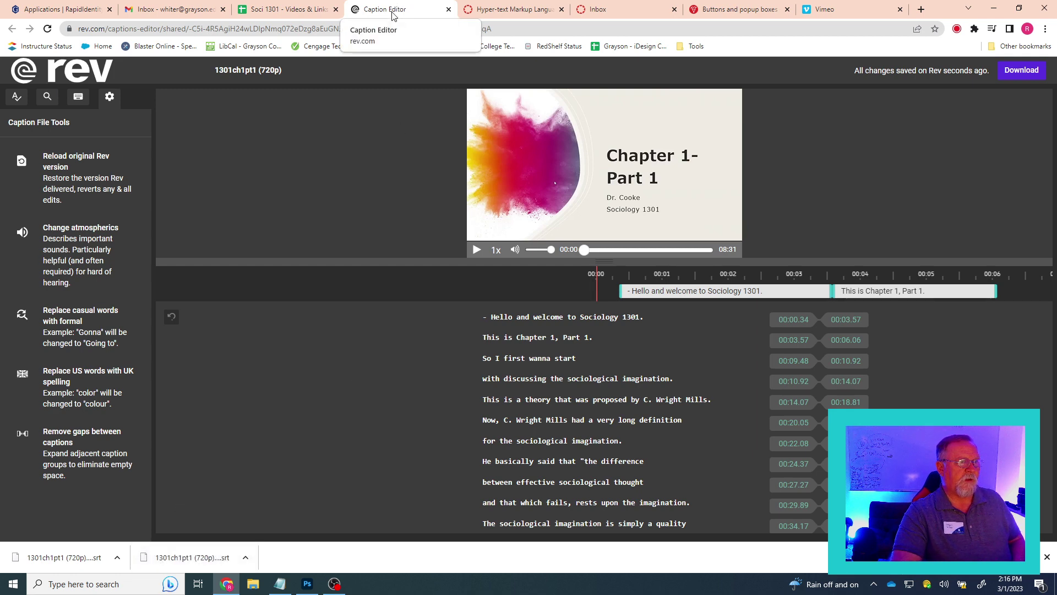
Open Distribution > Subtitles in the advanced settings of 'How to Create Screenshots in Windows'.
left_click(848, 11)
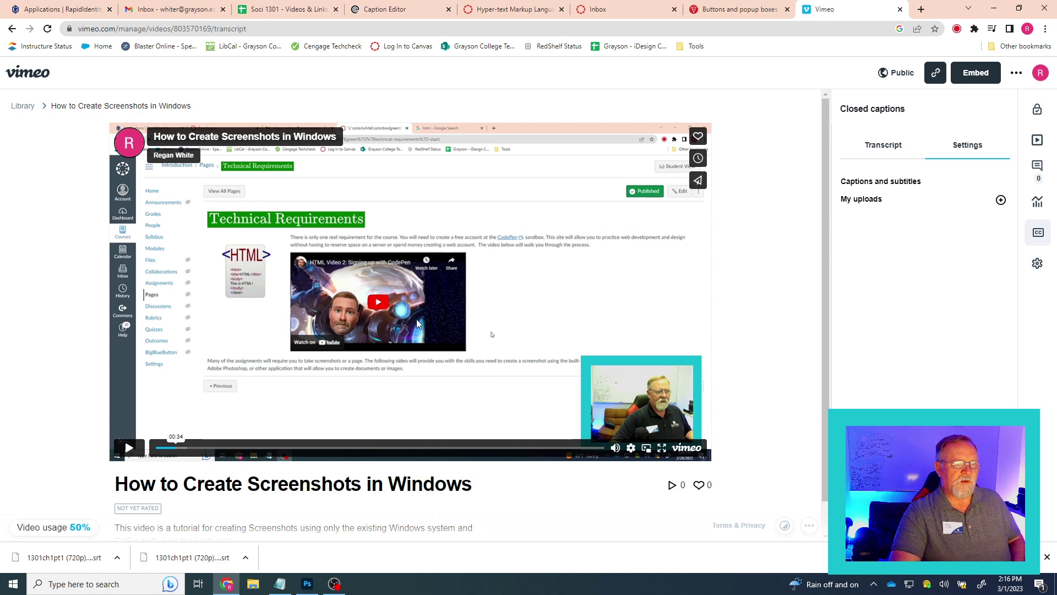
left_click(1038, 264)
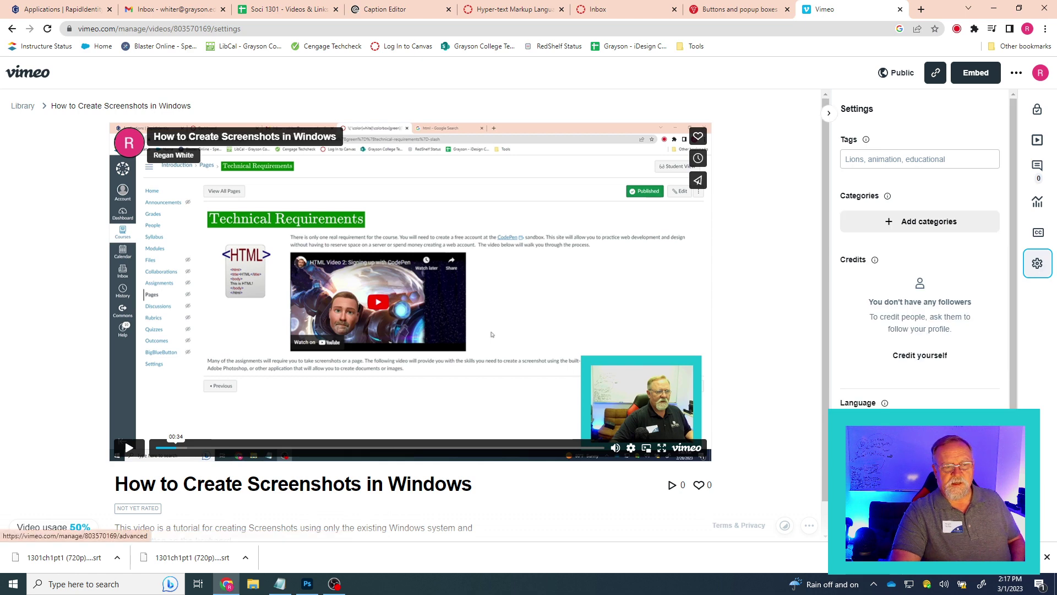
left_click(919, 441)
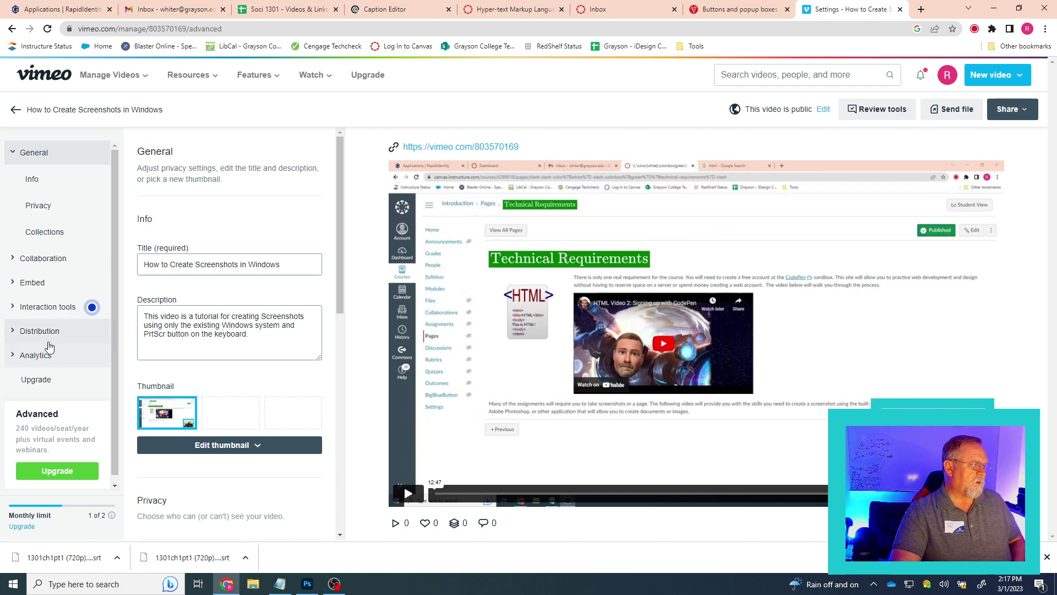
left_click(40, 333)
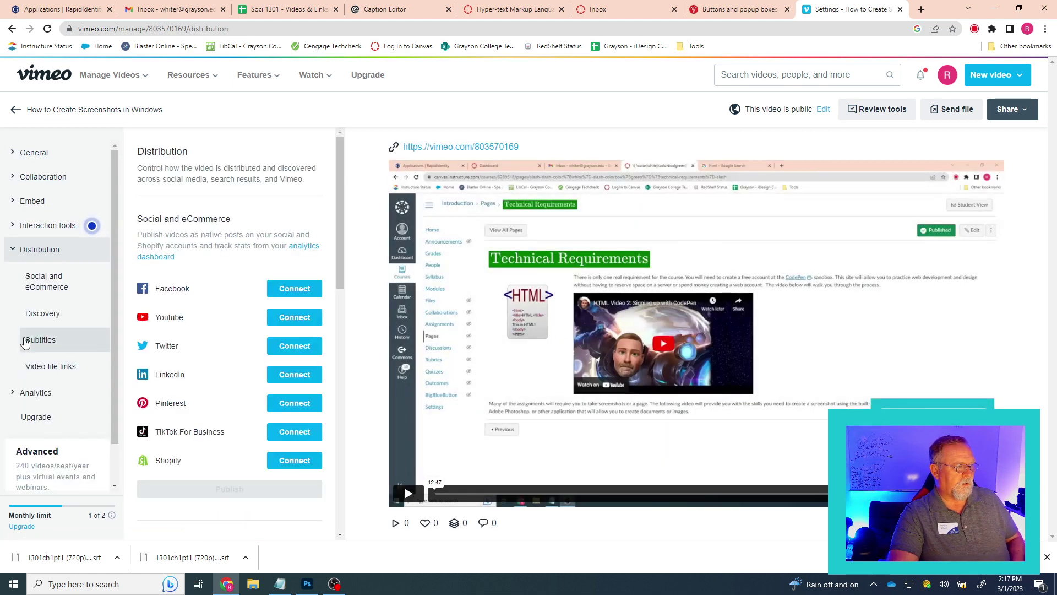
left_click(34, 340)
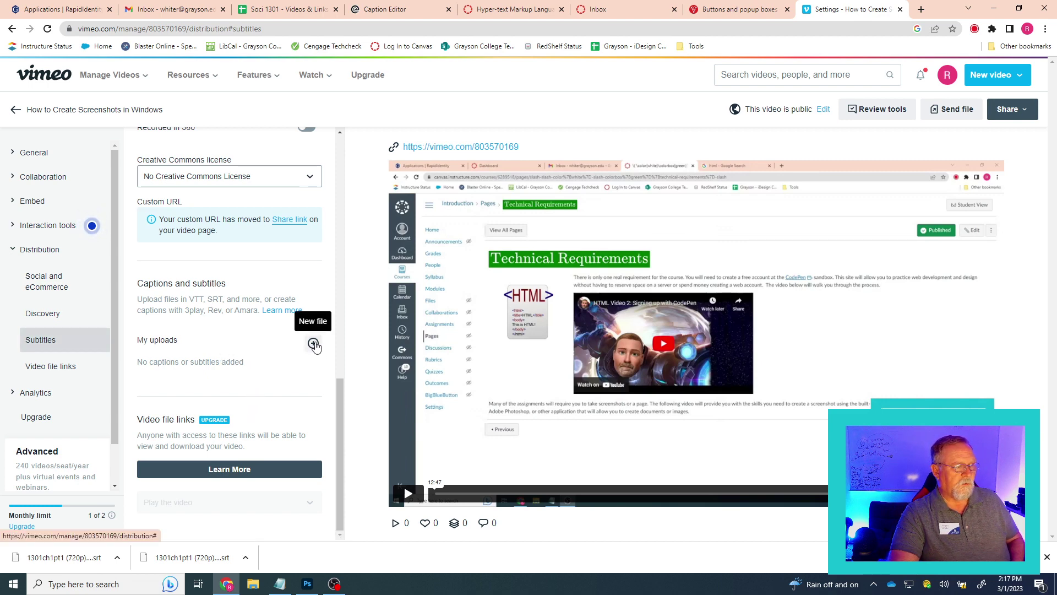
Add a caption upload as English (United States), Captions and subtitles, and browse for the file.
left_click(313, 344)
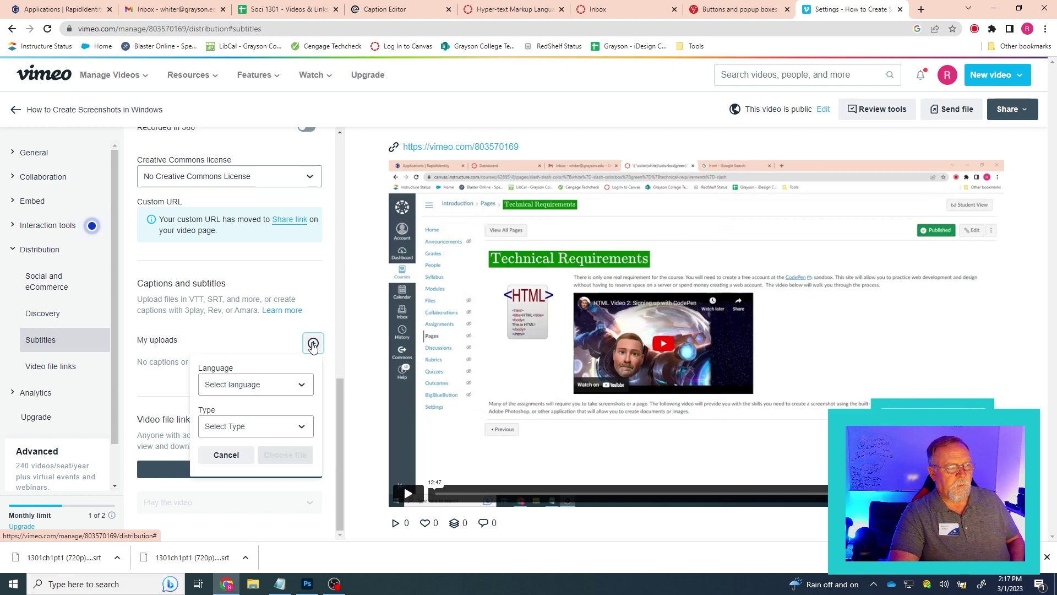
left_click(269, 389)
scroll(263, 328, "down", 3)
scroll(263, 328, "down", 5)
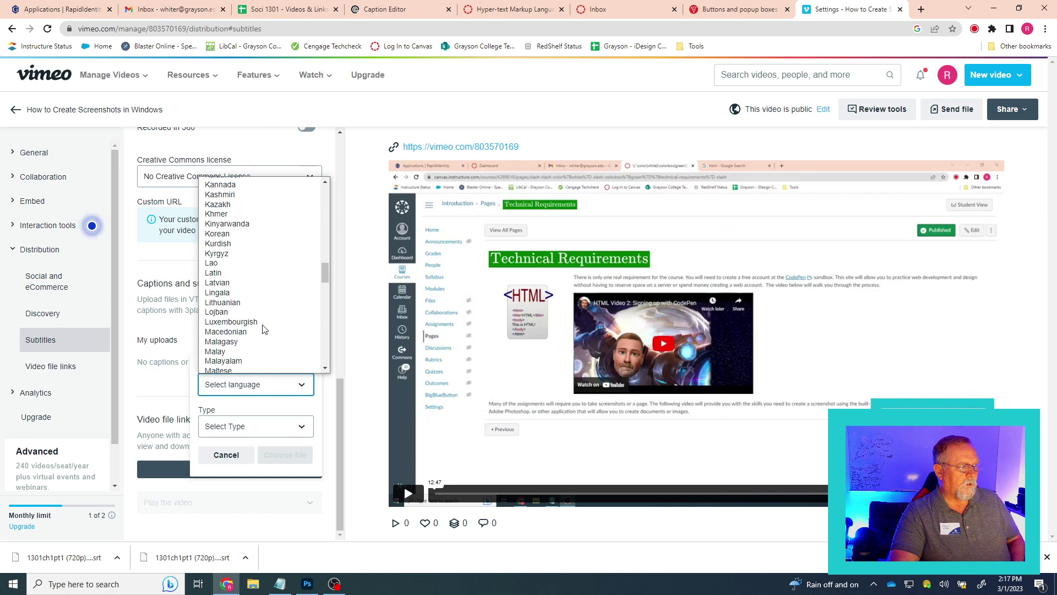
scroll(264, 329, "down", 2)
scroll(263, 329, "up", 8)
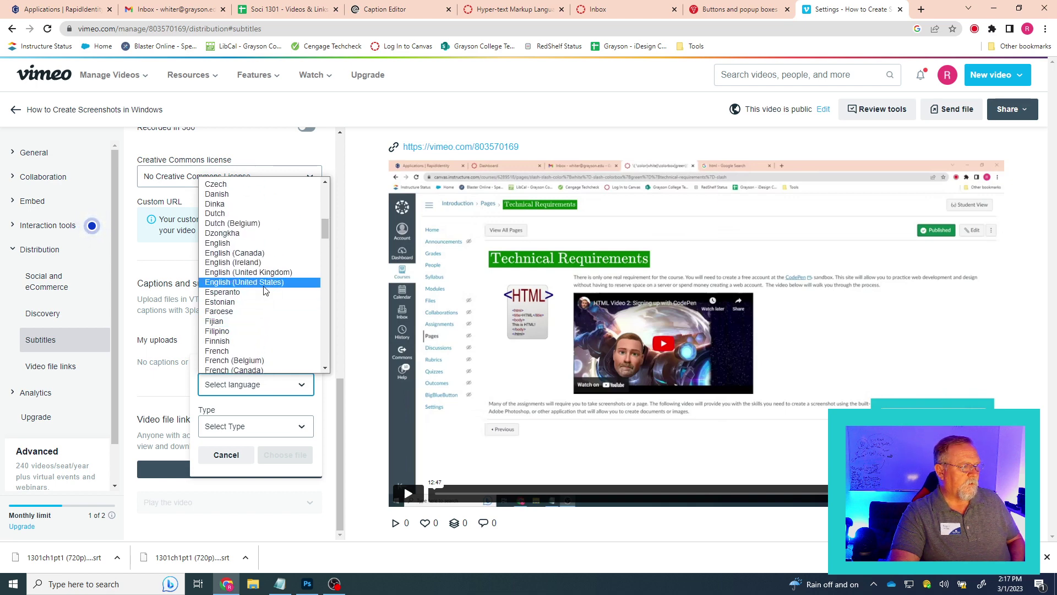
left_click(264, 282)
left_click(261, 428)
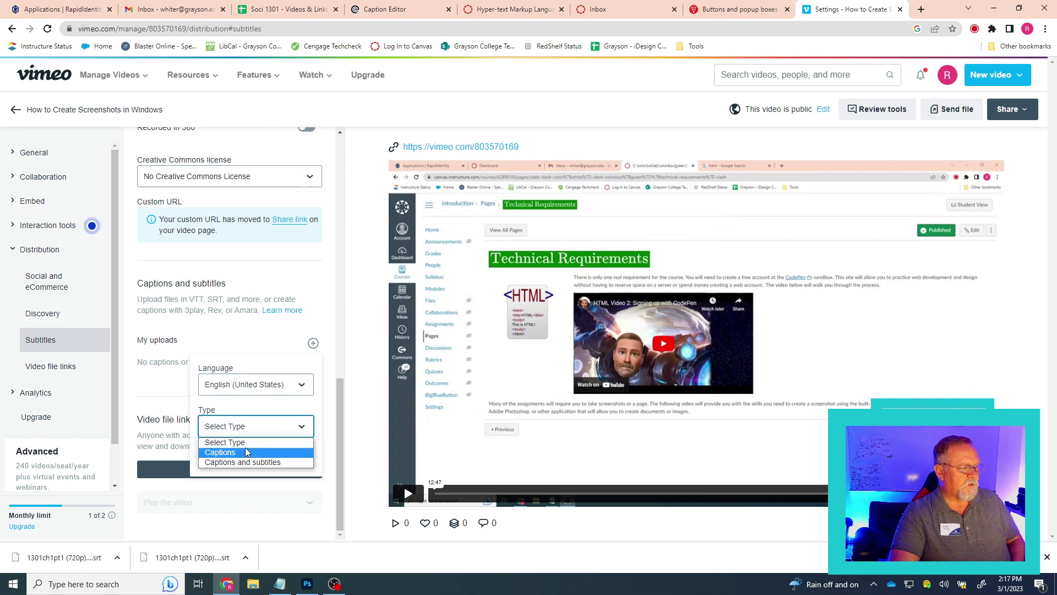
left_click(245, 463)
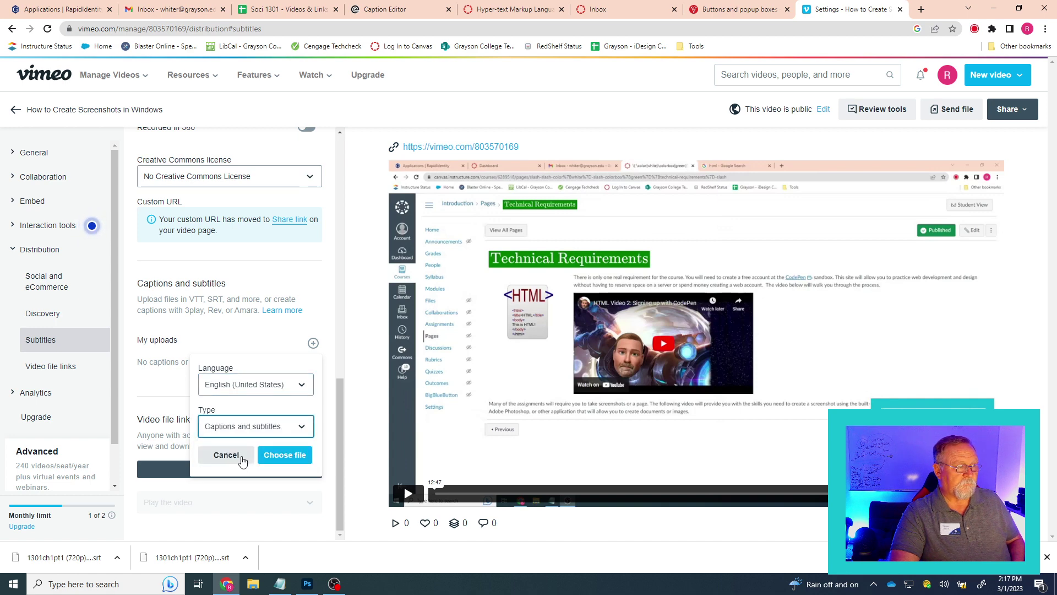
left_click(288, 456)
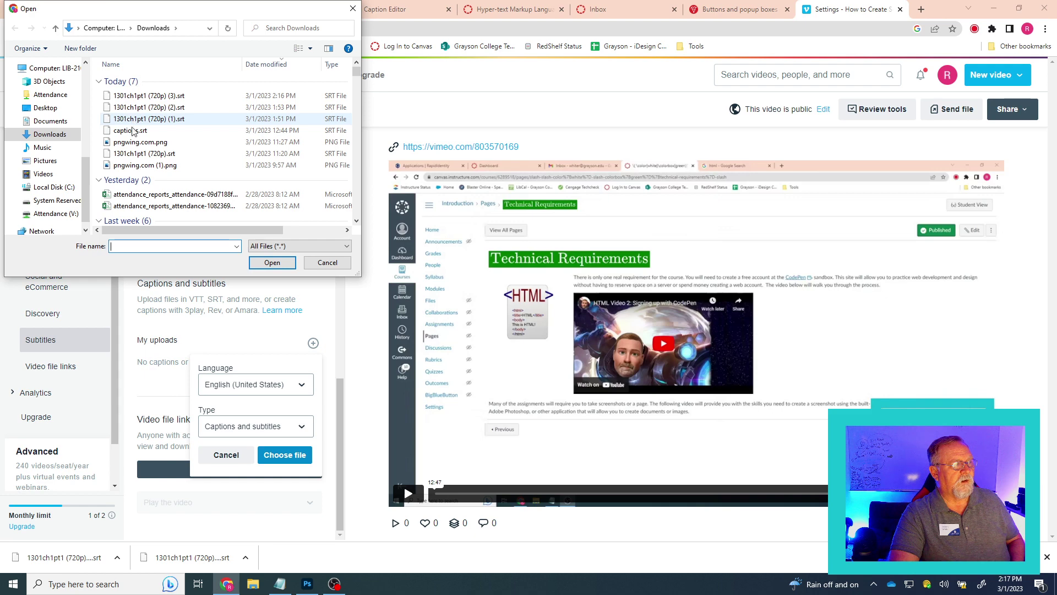
Upload captions.srt, switch it on, save, and go back to the video page.
left_click(129, 132)
left_click(271, 262)
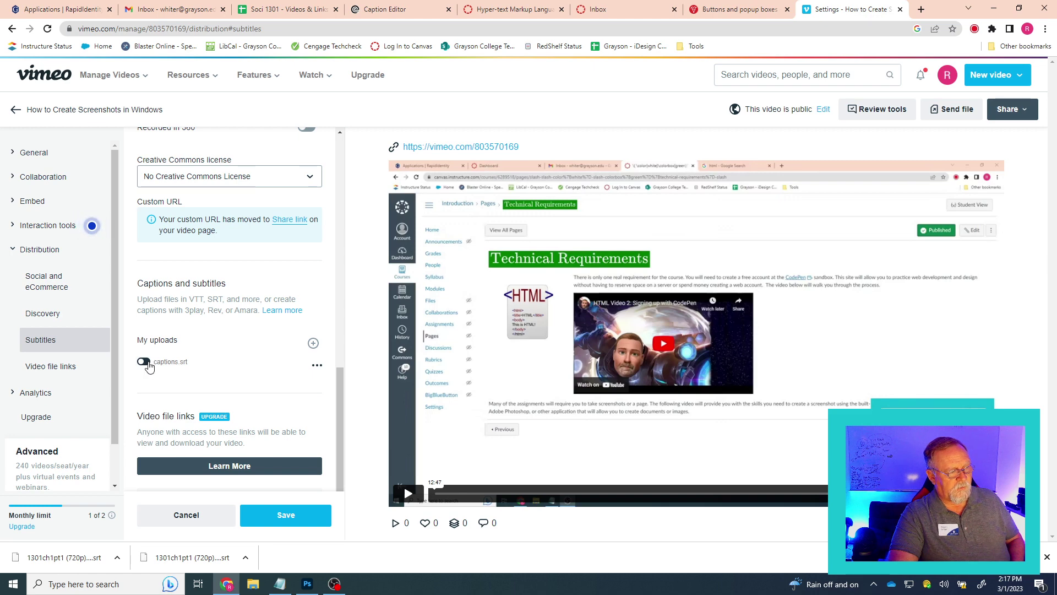
left_click(144, 362)
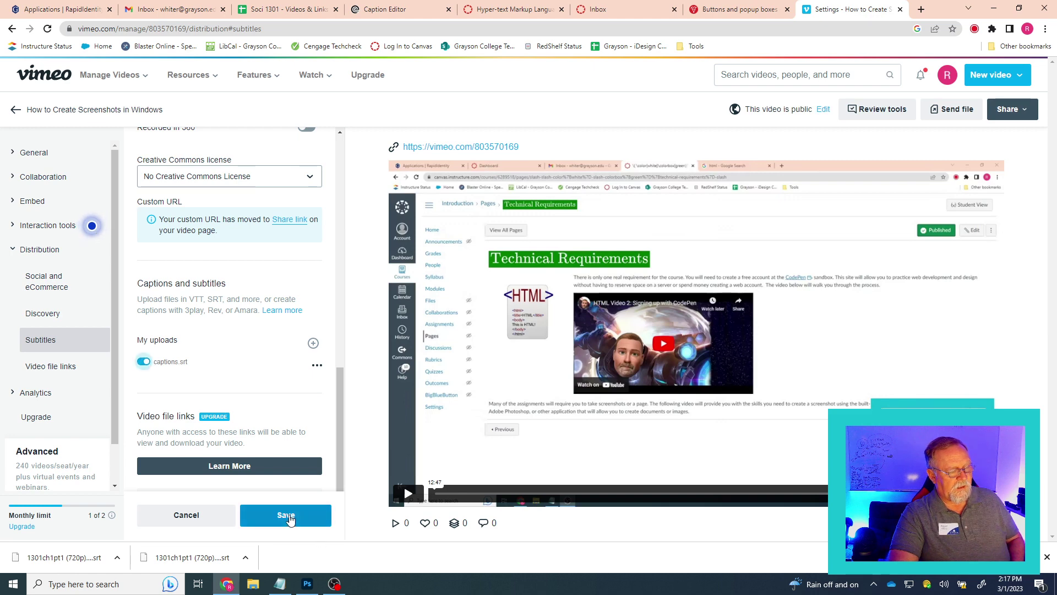
left_click(287, 516)
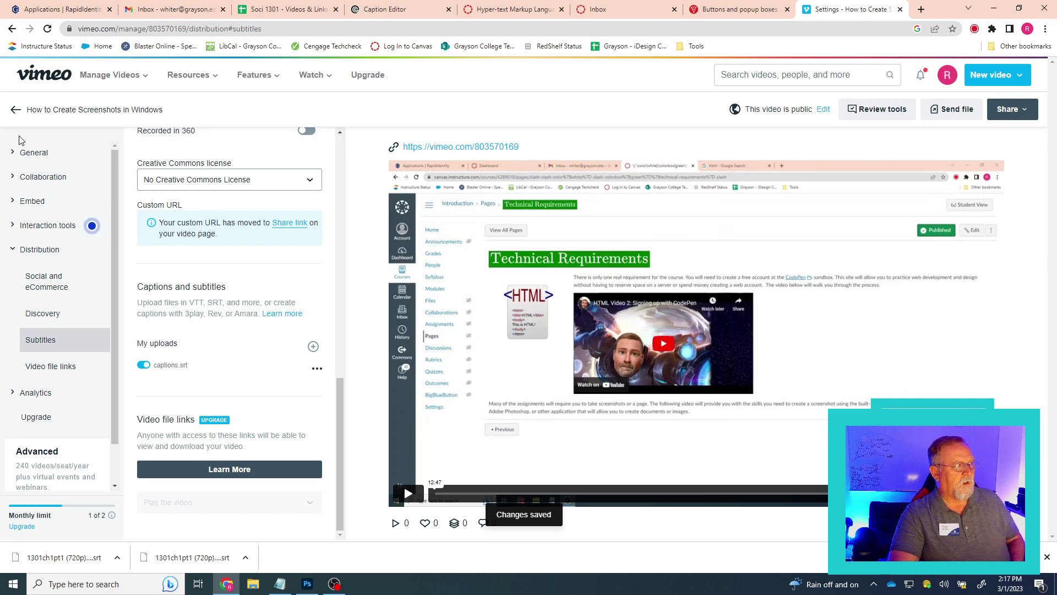
left_click(15, 110)
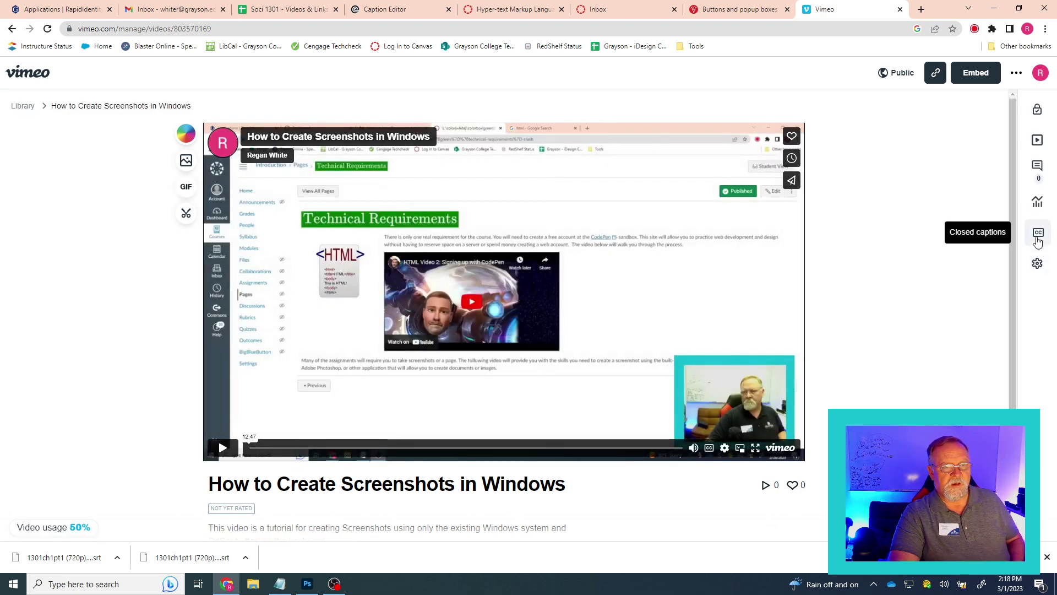
View the captions.srt upload under the CC panel's Settings tab, then return to the spreadsheet.
left_click(1038, 235)
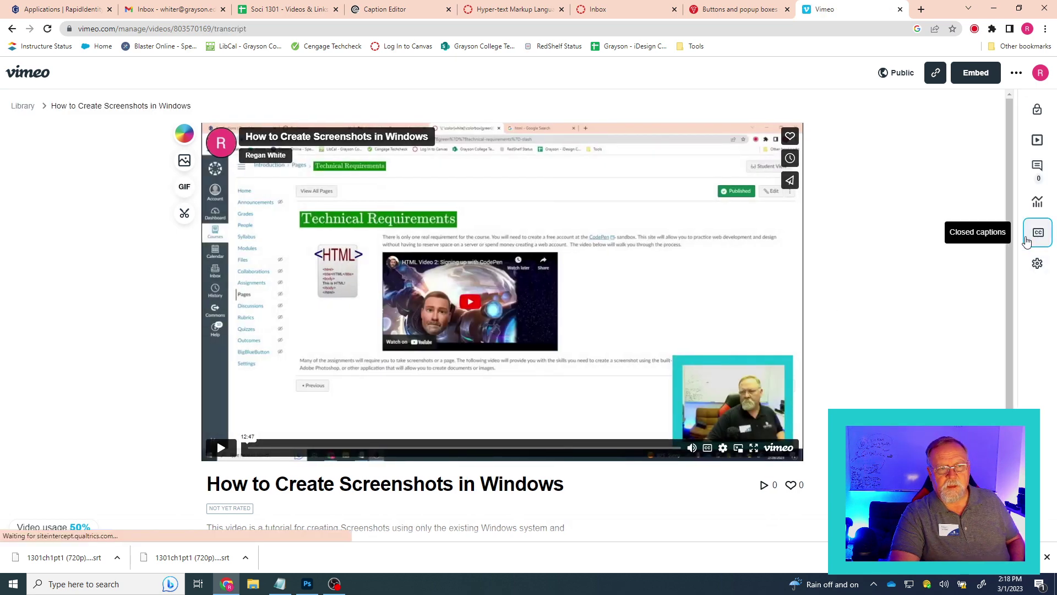
left_click(965, 143)
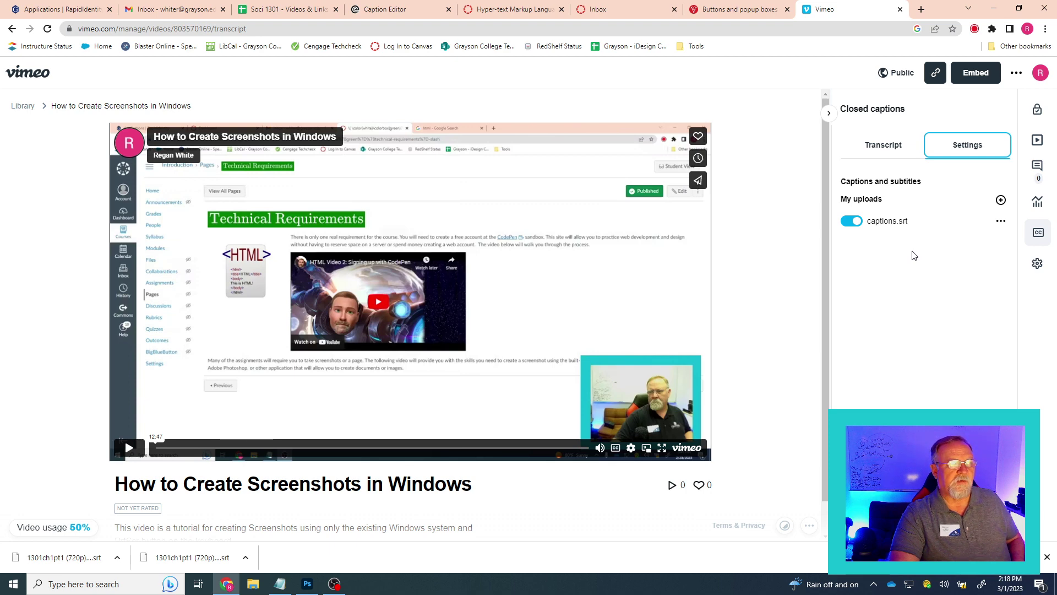
left_click(285, 9)
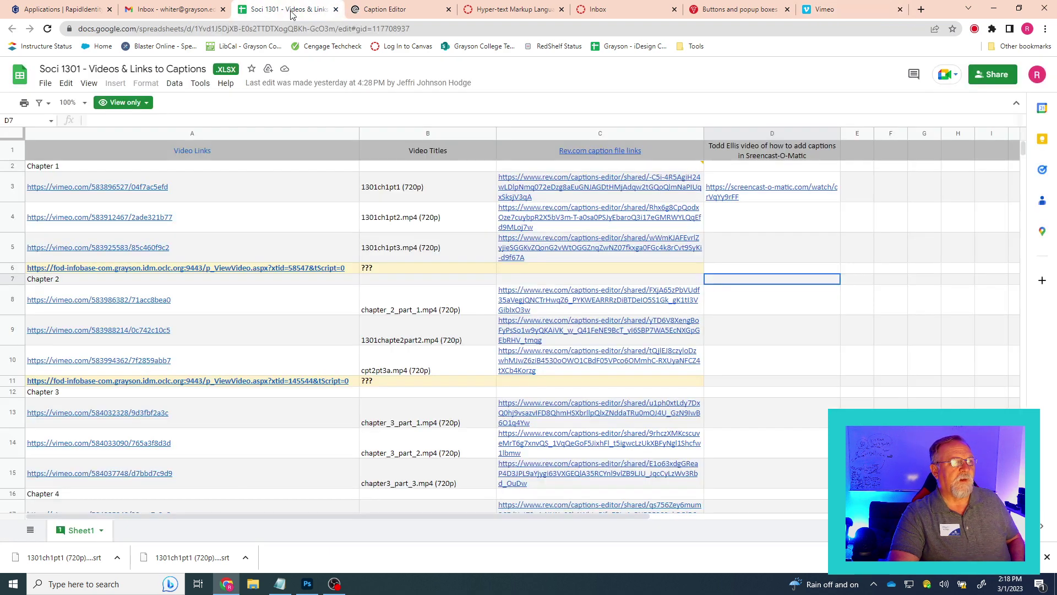
Follow the rev.com link in cell C3 to the 1301ch1pt1 (720p) Caption Editor.
left_click(543, 185)
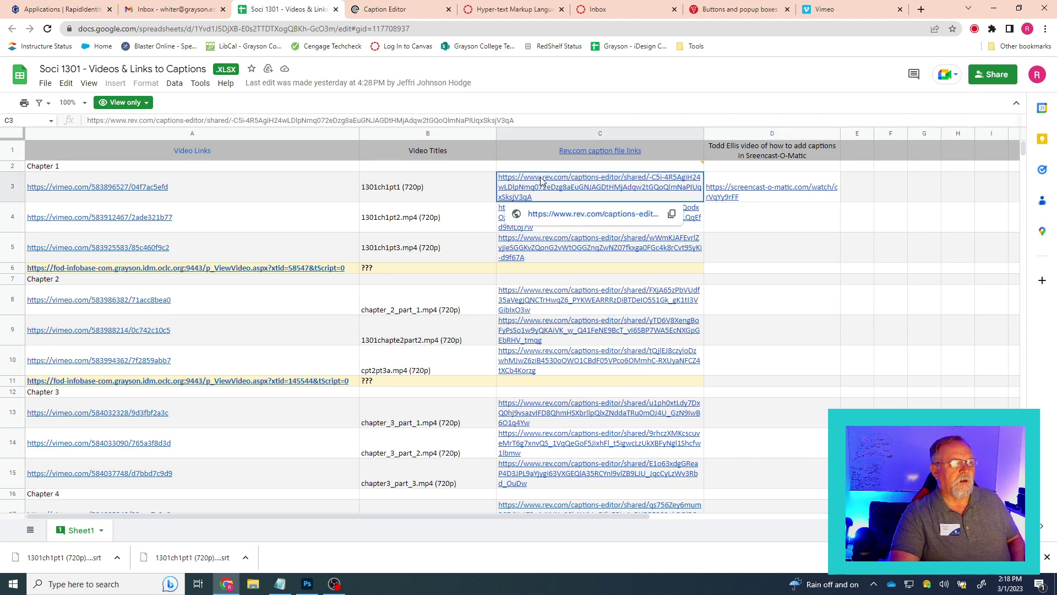
left_click(579, 220)
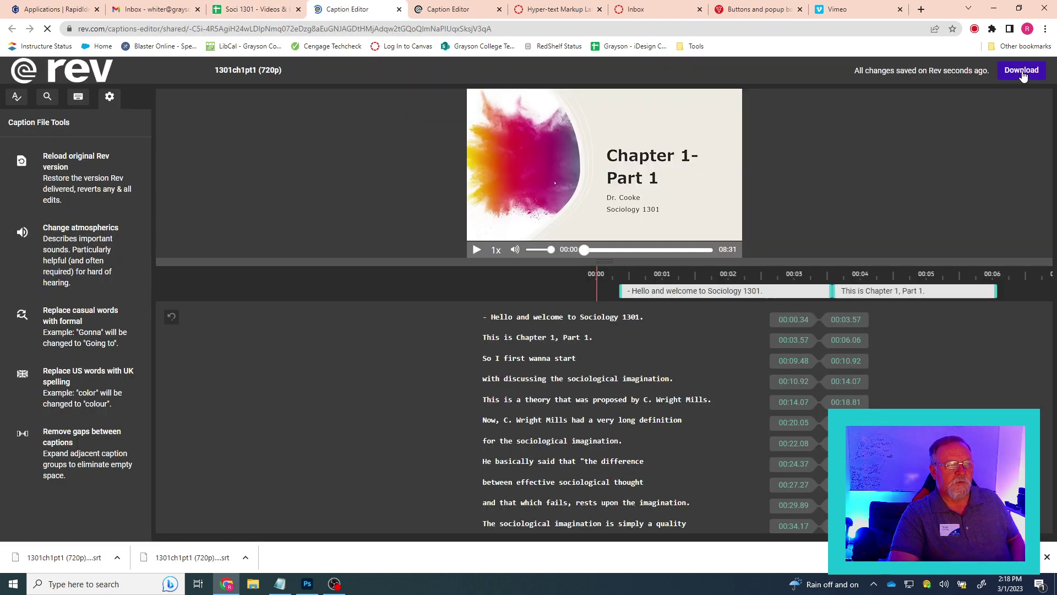
Download the 1301ch1pt1 (720p) captions as .srt again and return to Vimeo.
left_click(1022, 71)
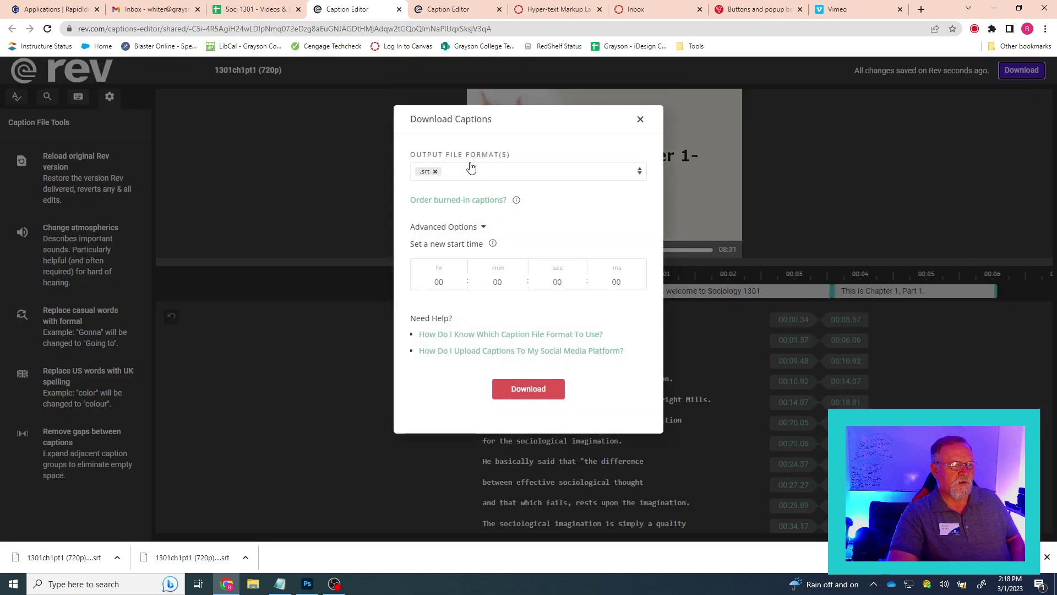
left_click(521, 390)
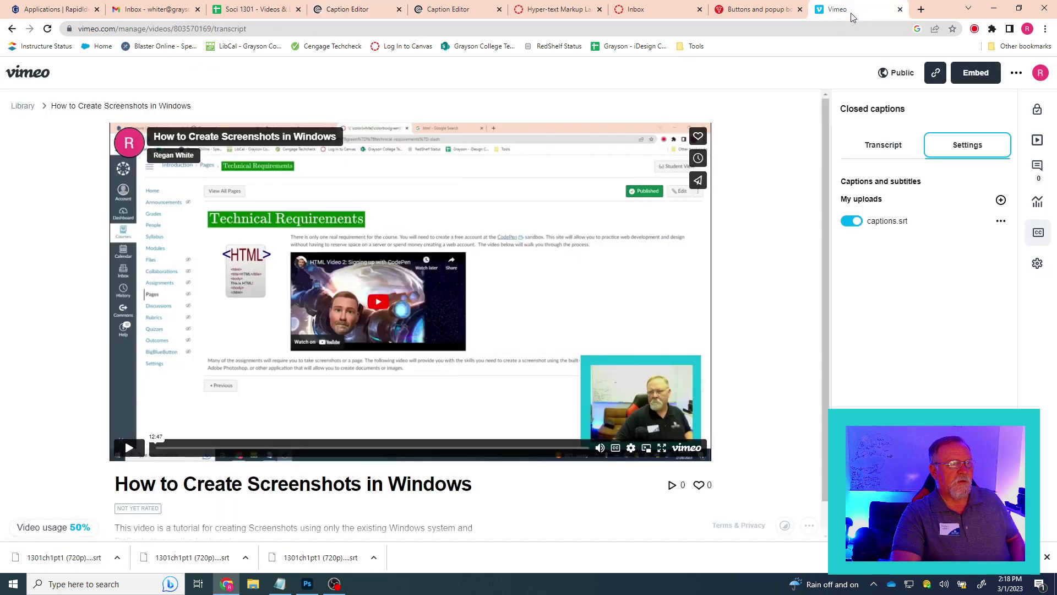
left_click(854, 12)
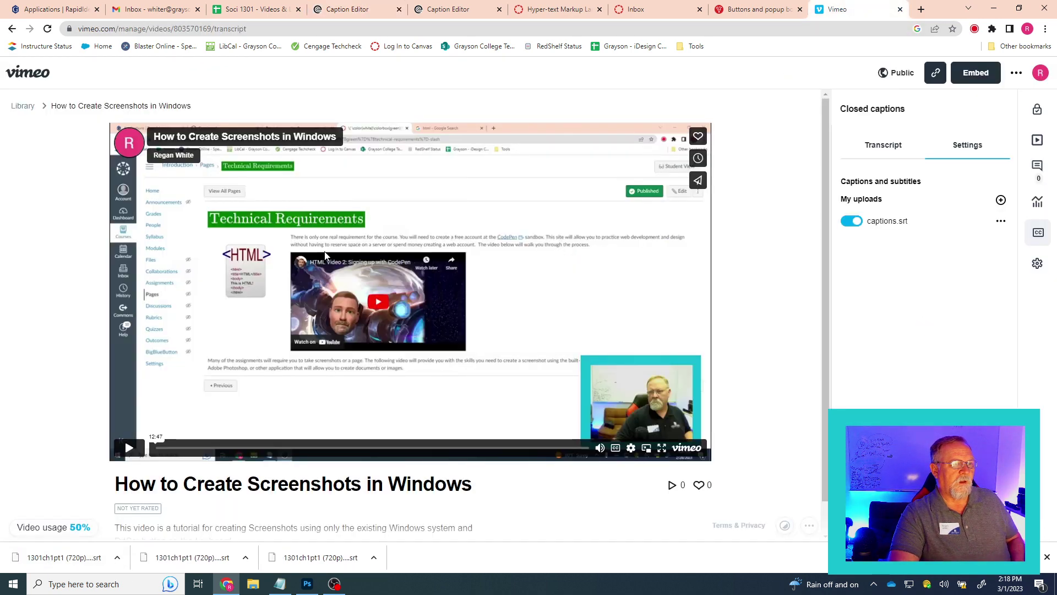
Go to the video's Distribution settings and scroll down to Captions and subtitles.
left_click(1037, 263)
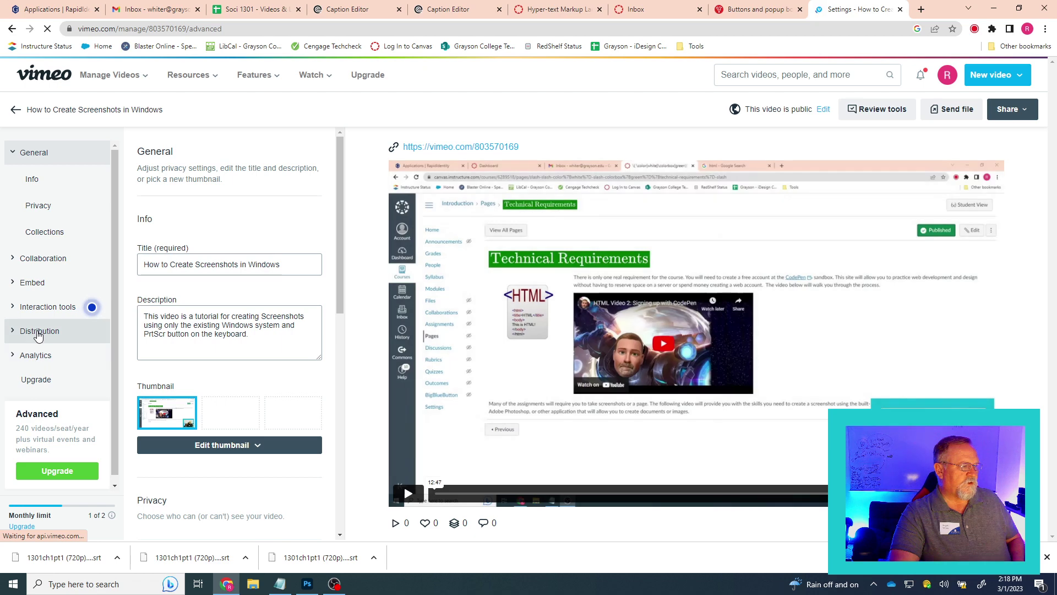
left_click(35, 331)
scroll(175, 341, "down", 7)
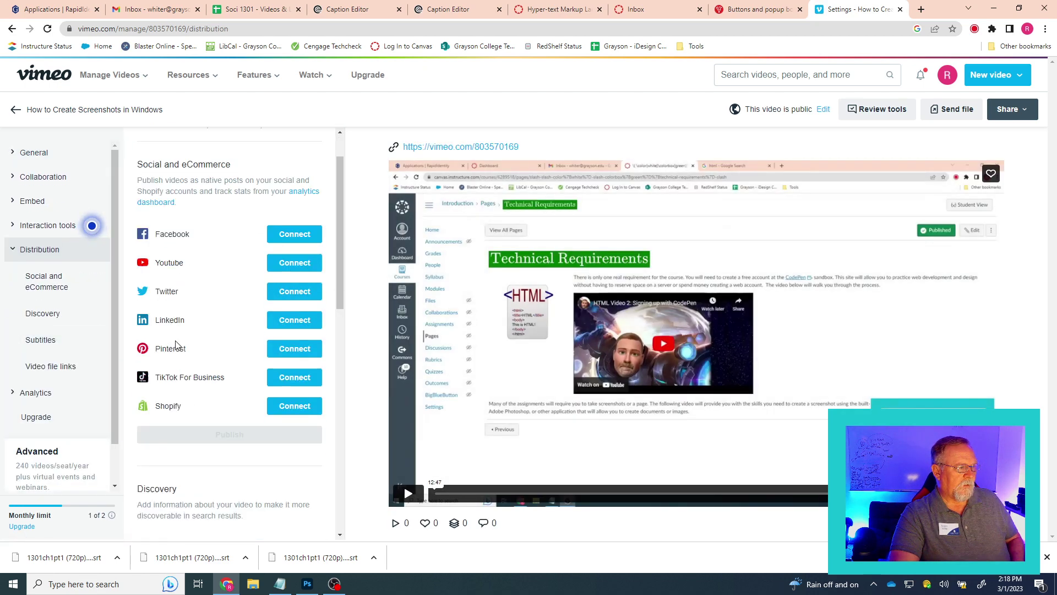
scroll(179, 350, "down", 5)
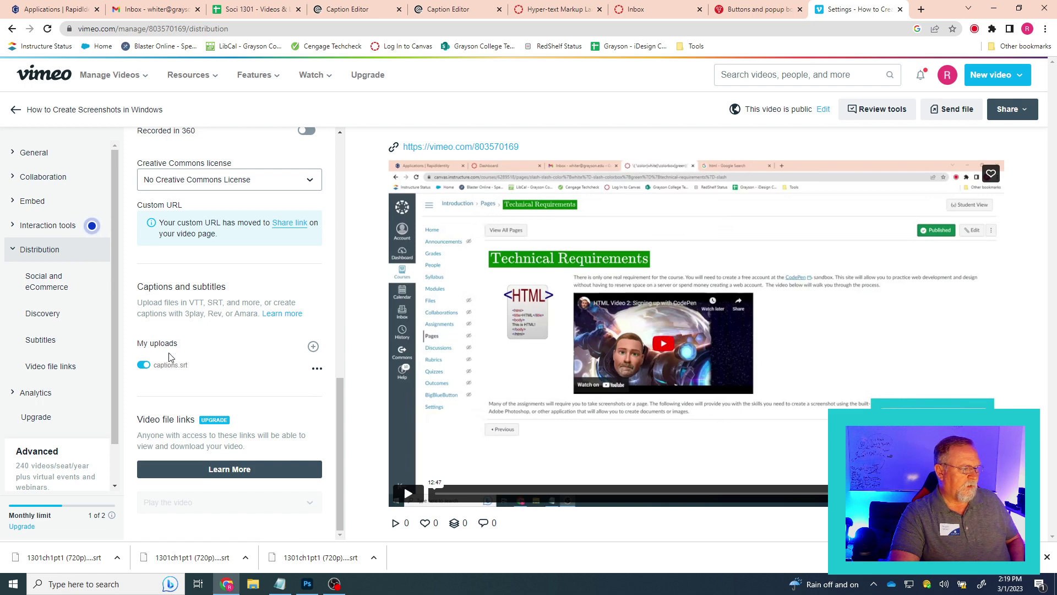
Start a new caption upload typed Captions and subtitles in English (United States), then browse for the file.
left_click(314, 347)
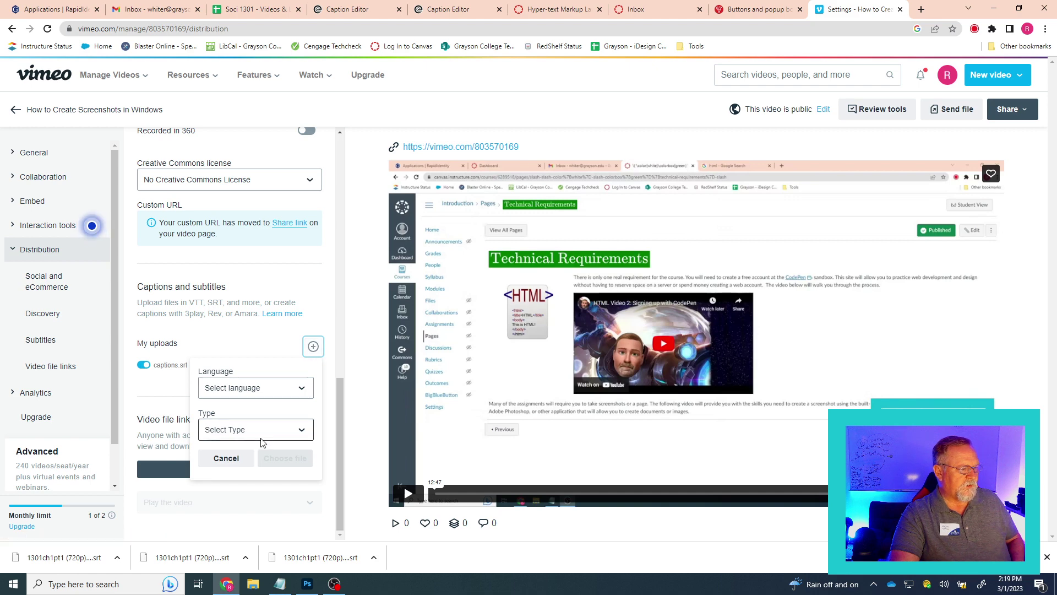
left_click(255, 436)
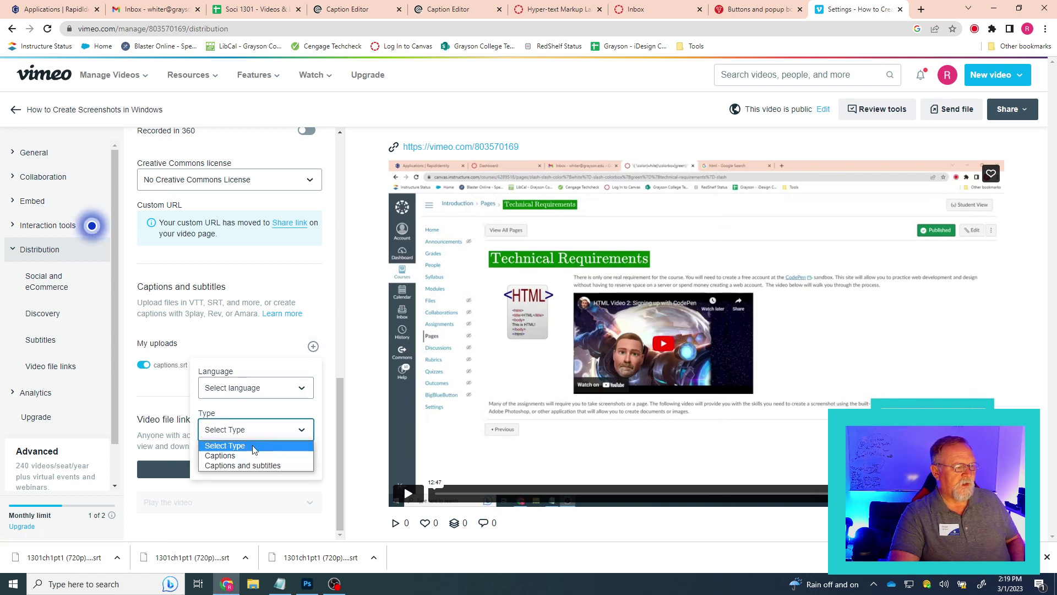
left_click(249, 466)
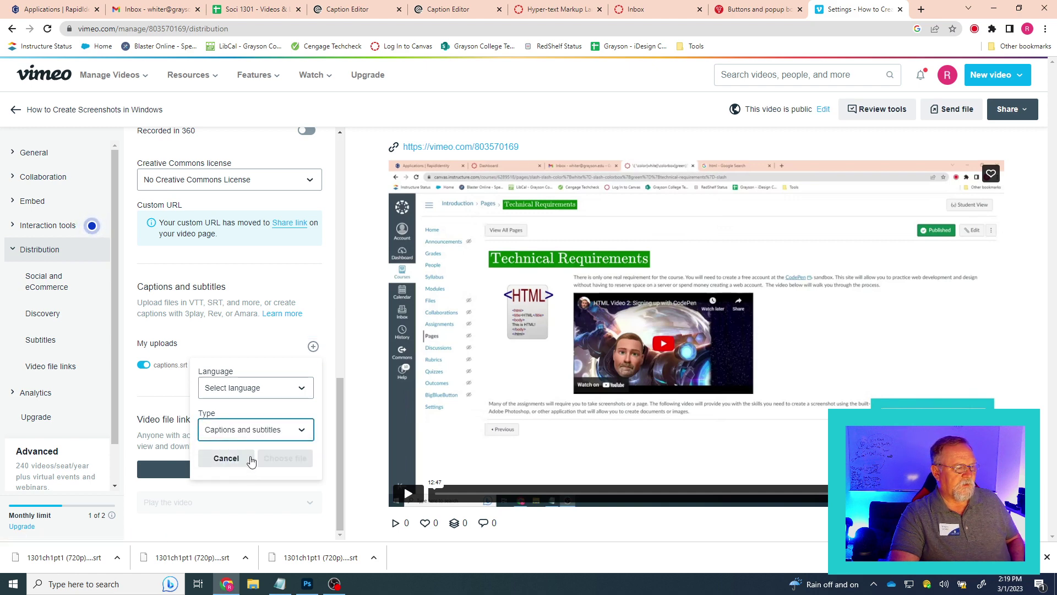
left_click(255, 393)
scroll(255, 329, "down", 10)
scroll(255, 329, "up", 5)
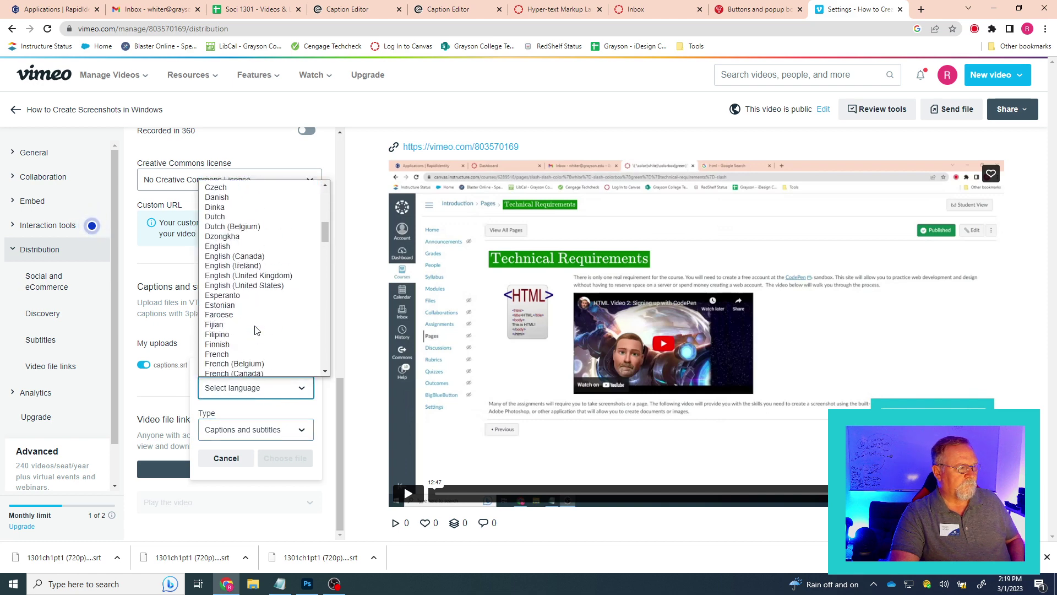
left_click(256, 285)
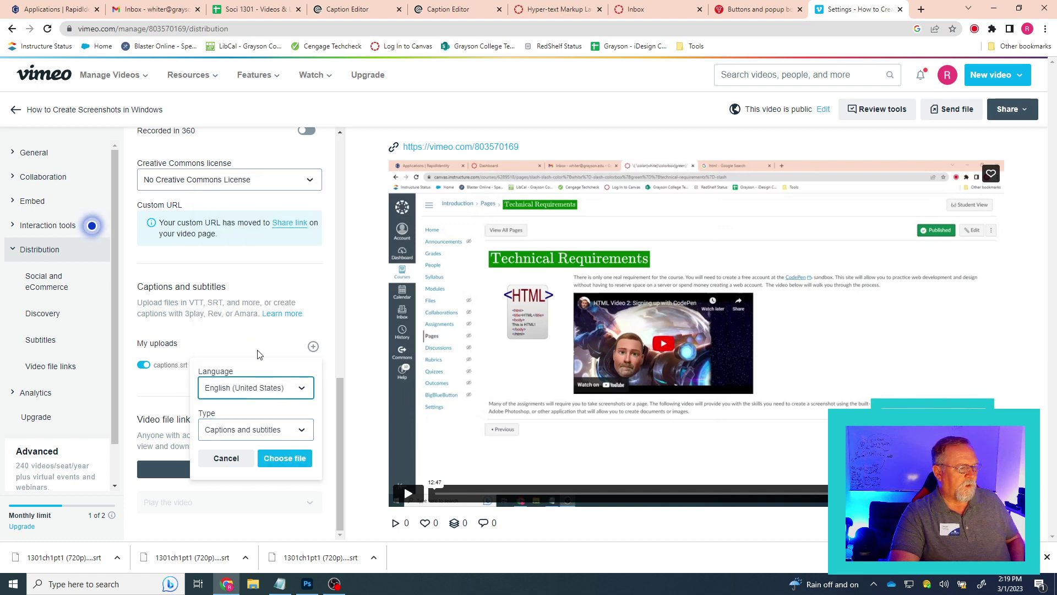
left_click(285, 462)
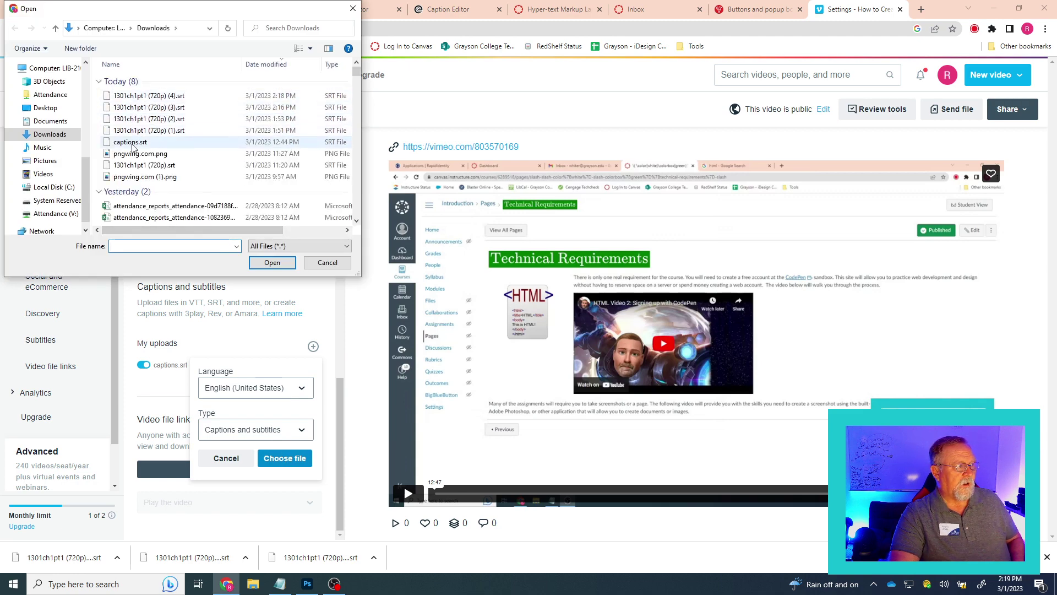
Cancel the new upload, toggle captions.srt on, save, and return to the video page.
left_click(328, 263)
left_click(272, 505)
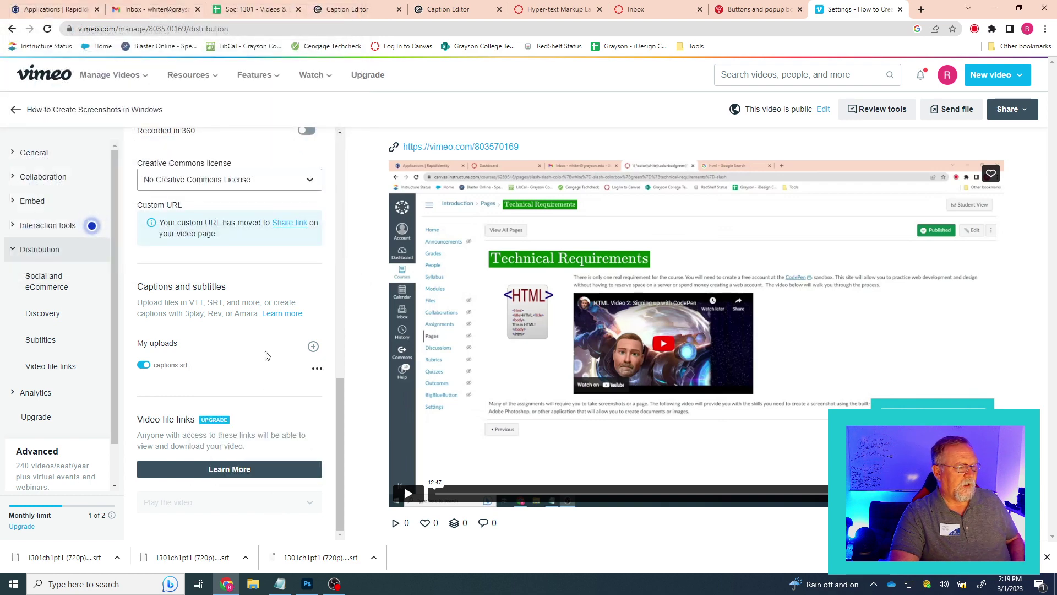
left_click(142, 366)
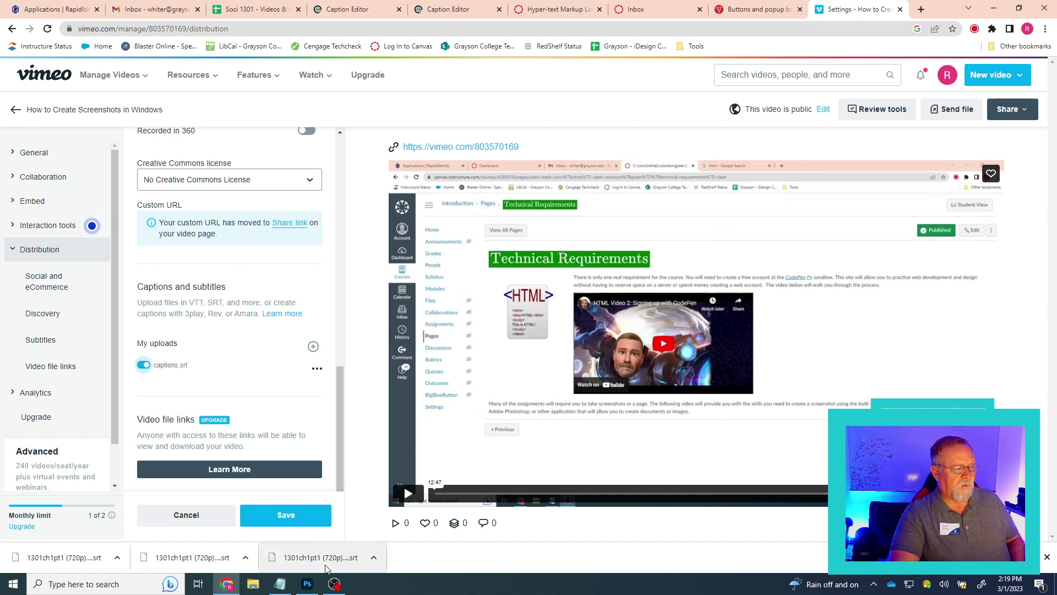
left_click(284, 515)
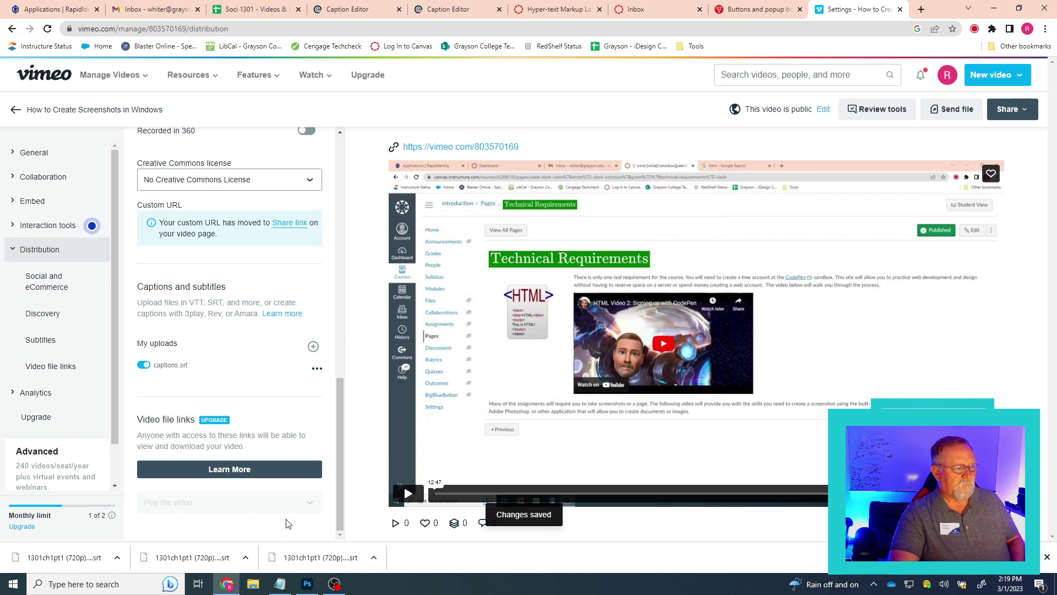
left_click(14, 113)
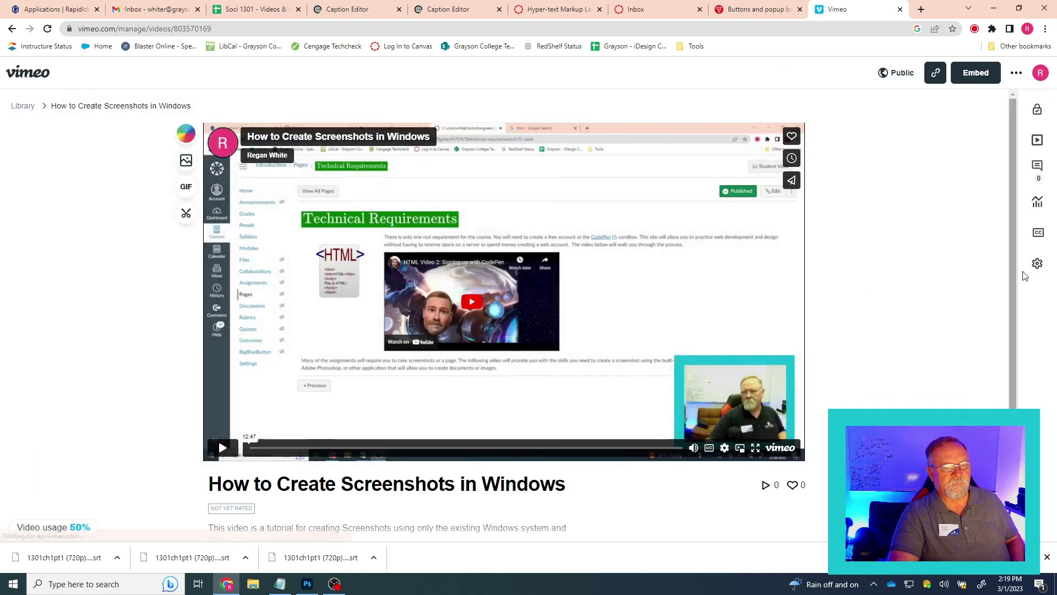
Open the closed-captions panel beside the How to Create Screenshots in Windows video.
left_click(1039, 233)
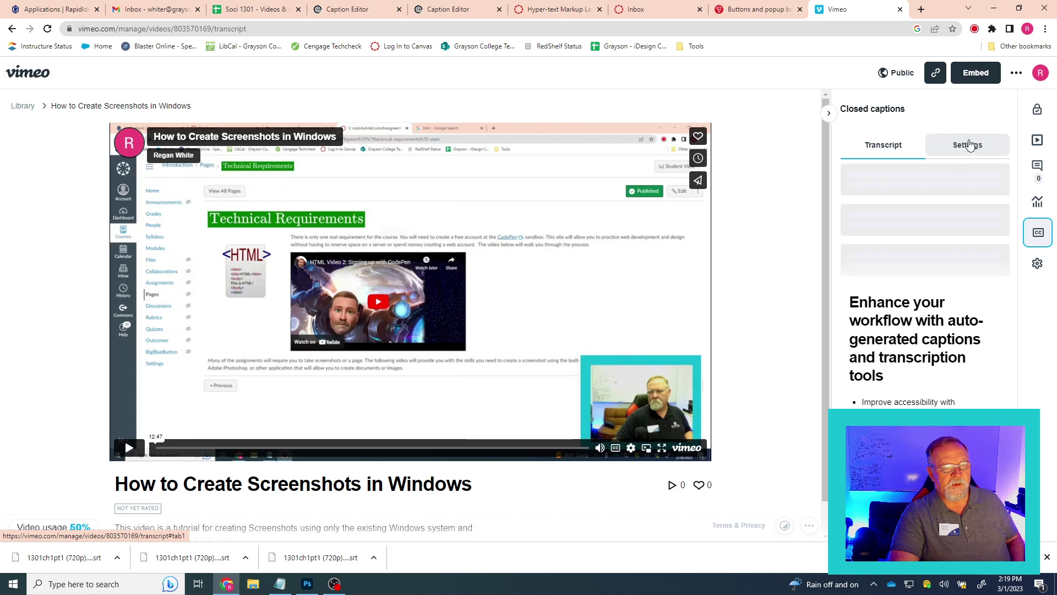